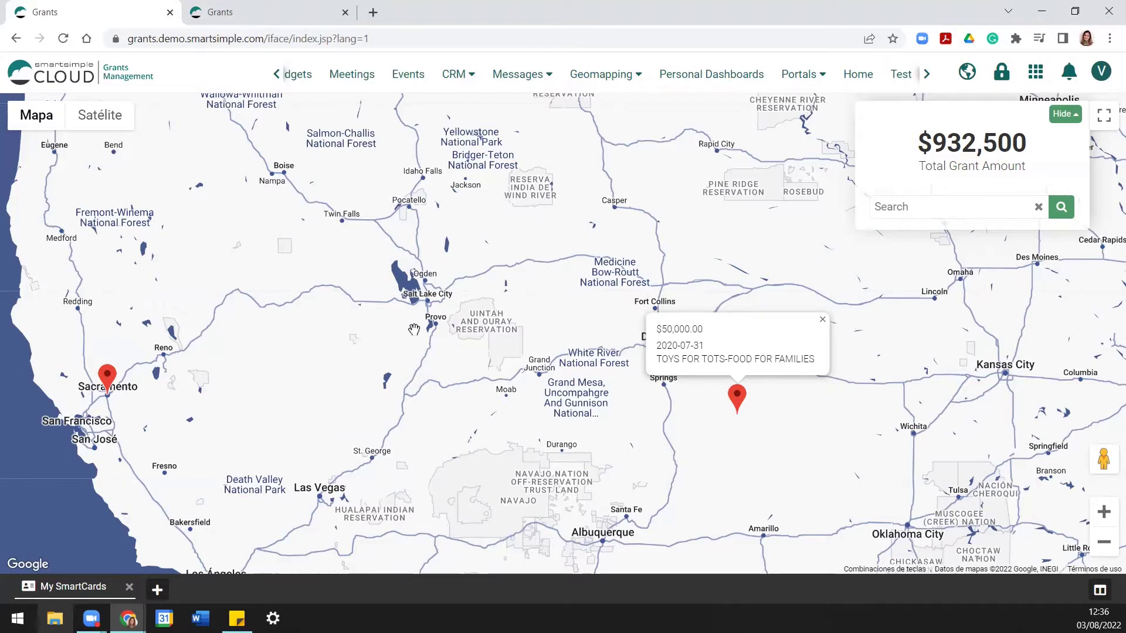
- Show the $40,000.00 Health Access California grant near Sacramento, zoomed out to the whole United States
{"action": "left_click_drag", "start_coordinate": [423, 356], "coordinate": [425, 317]}
{"action": "left_click_drag", "start_coordinate": [502, 270], "coordinate": [581, 210]}
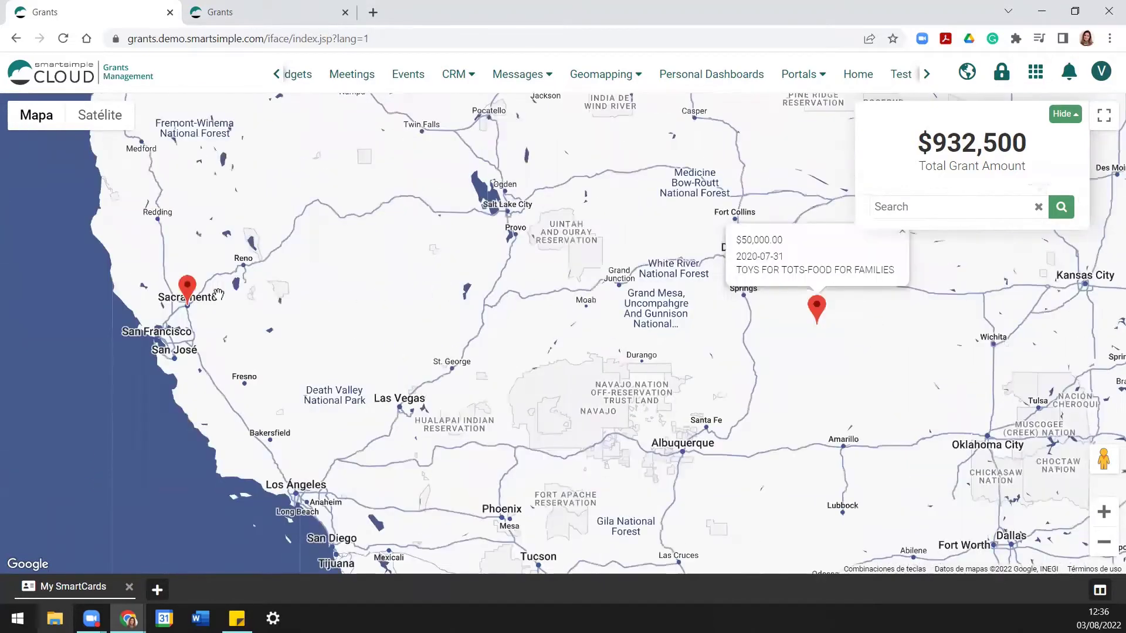
{"action": "left_click", "coordinate": [189, 300]}
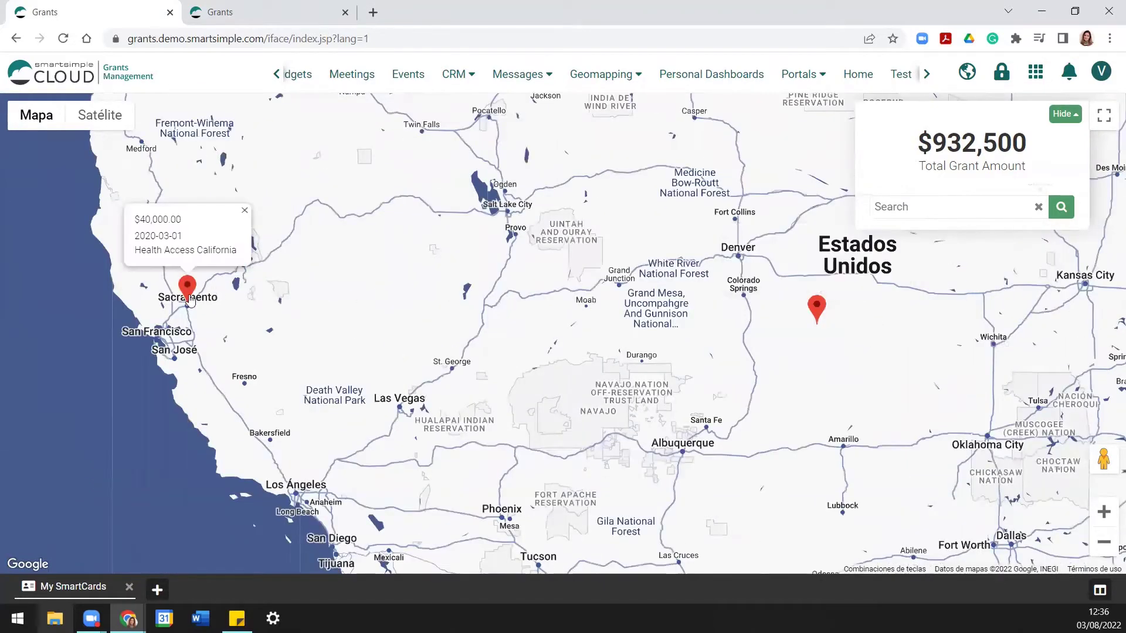
{"action": "left_click", "coordinate": [1105, 542]}
{"action": "scroll", "coordinate": [839, 399], "scroll_direction": "down", "scroll_amount": 1}
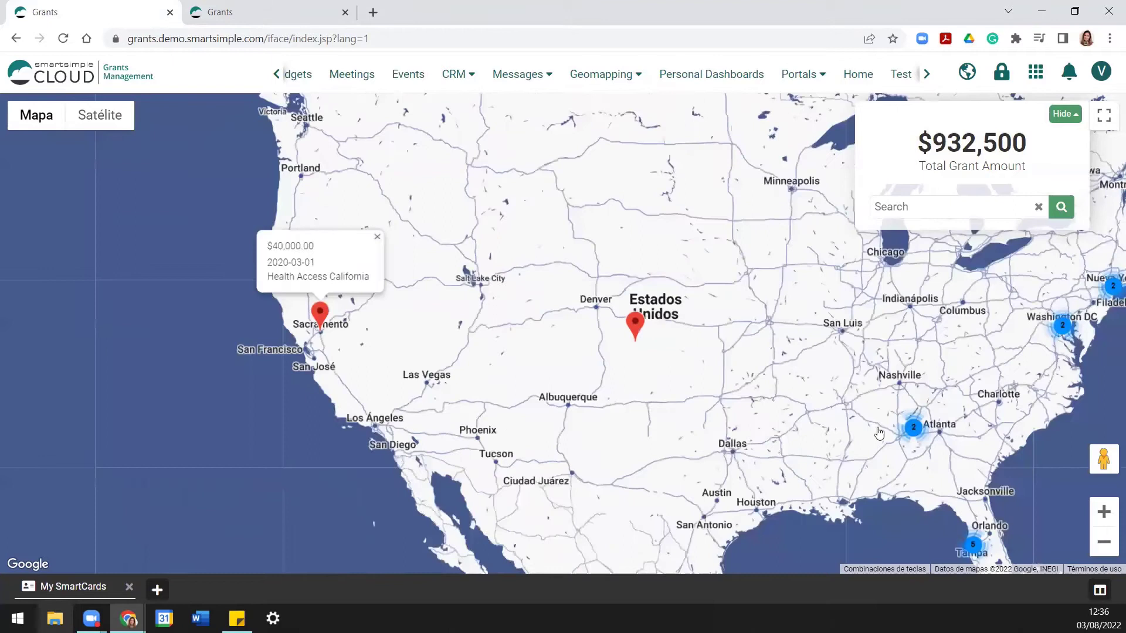
{"action": "left_click_drag", "start_coordinate": [951, 411], "coordinate": [914, 412]}
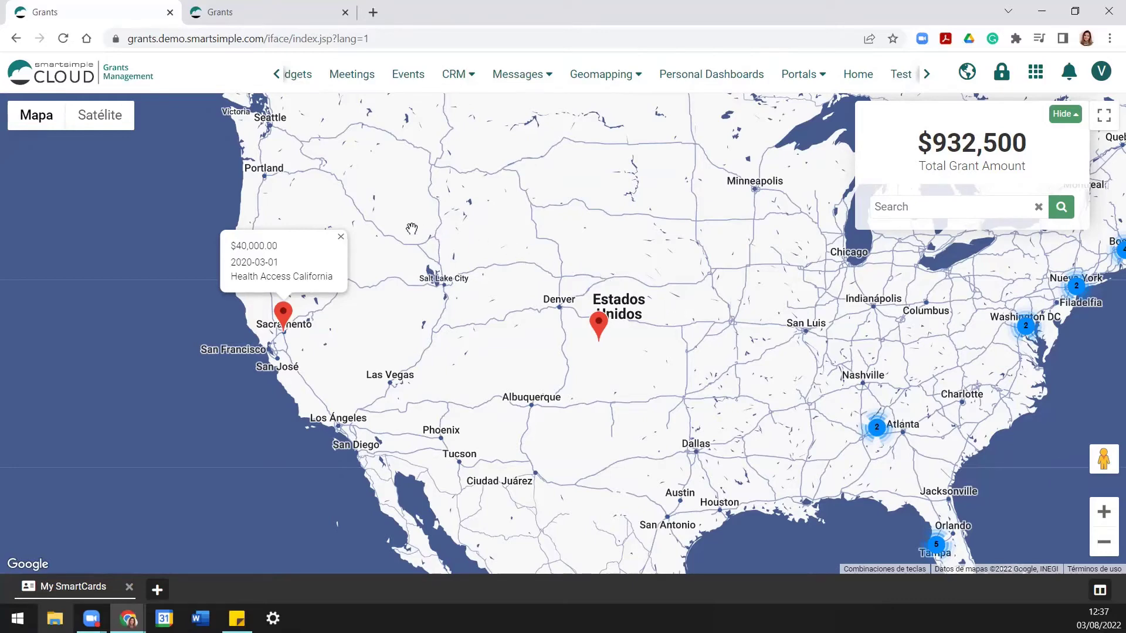
- Open the Application Manager settings on the Application tab, scrolled to Features and Options
{"action": "left_click", "coordinate": [273, 11]}
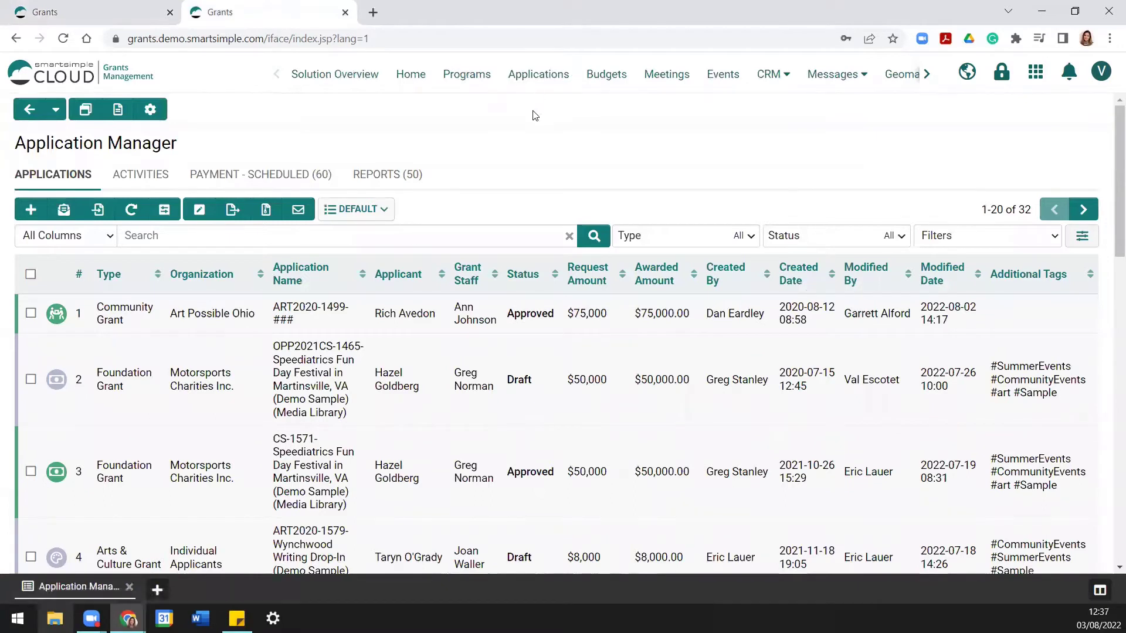
{"action": "left_click", "coordinate": [151, 111]}
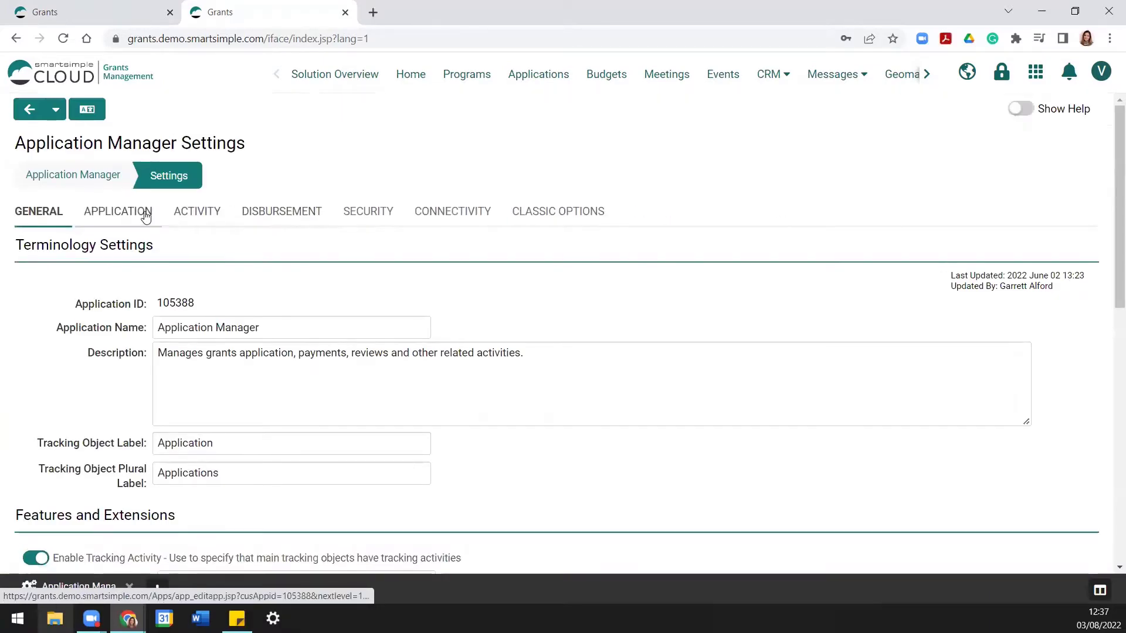
{"action": "left_click", "coordinate": [139, 212]}
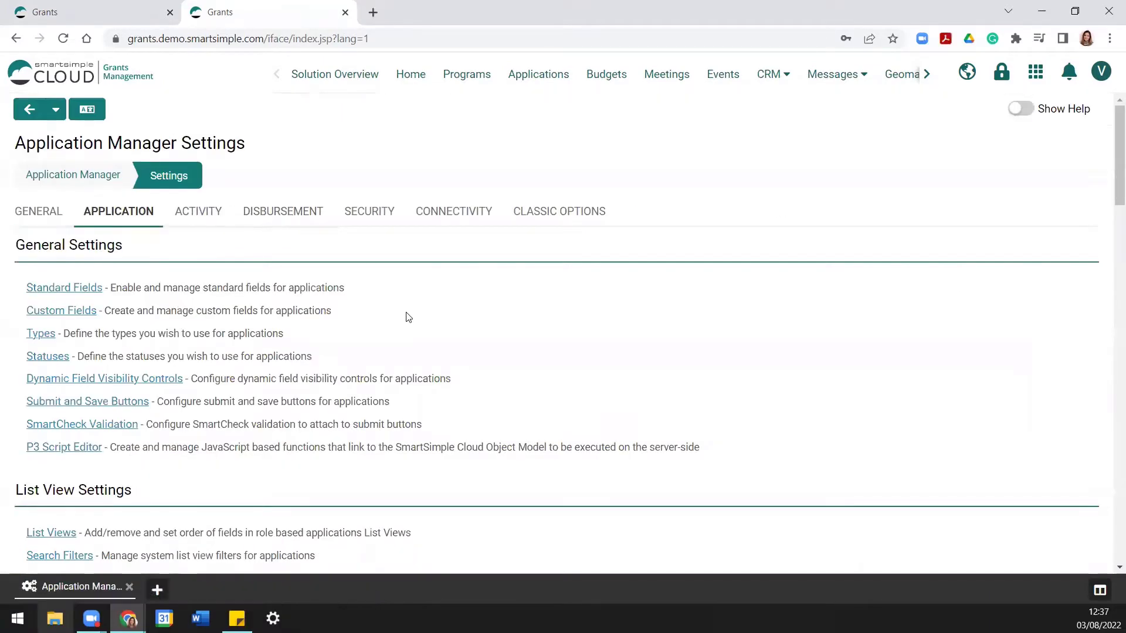
{"action": "scroll", "coordinate": [409, 317], "scroll_direction": "down", "scroll_amount": 8}
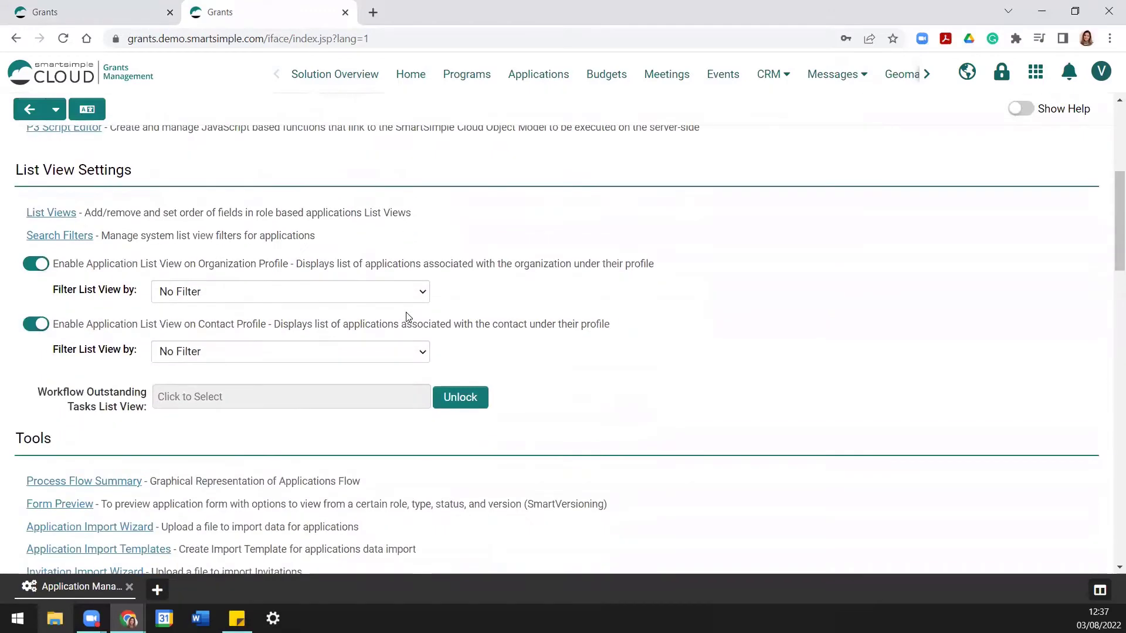
{"action": "scroll", "coordinate": [408, 317], "scroll_direction": "down", "scroll_amount": 5}
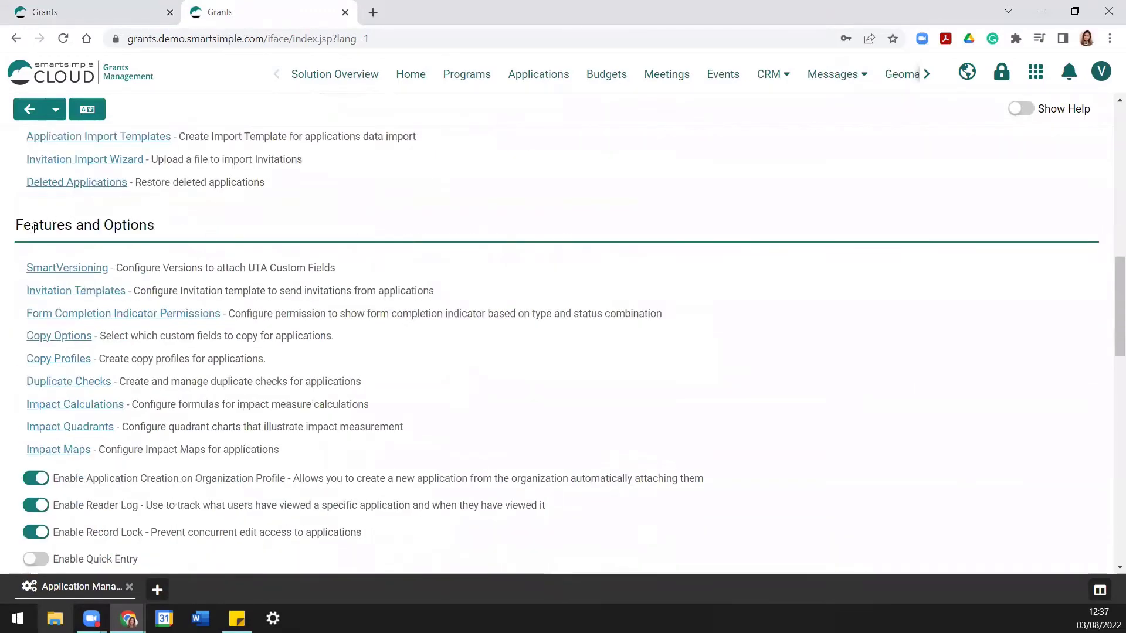
- Start a new impact map from the application's Impact Maps list
{"action": "left_click", "coordinate": [64, 450]}
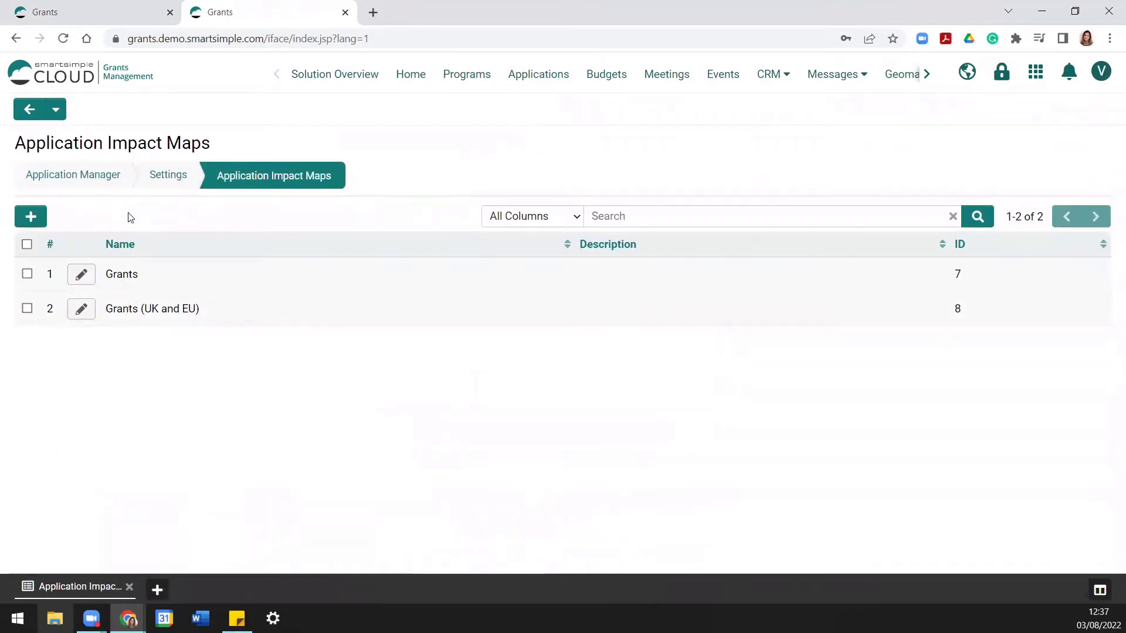
{"action": "left_click", "coordinate": [27, 216]}
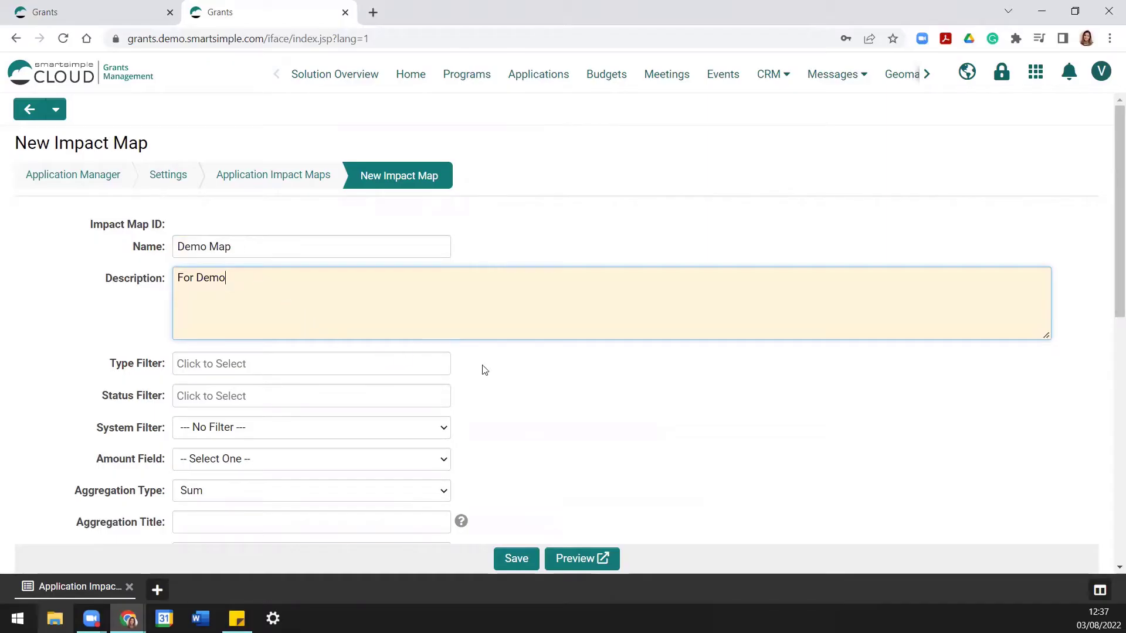
{"action": "left_click", "coordinate": [522, 373]}
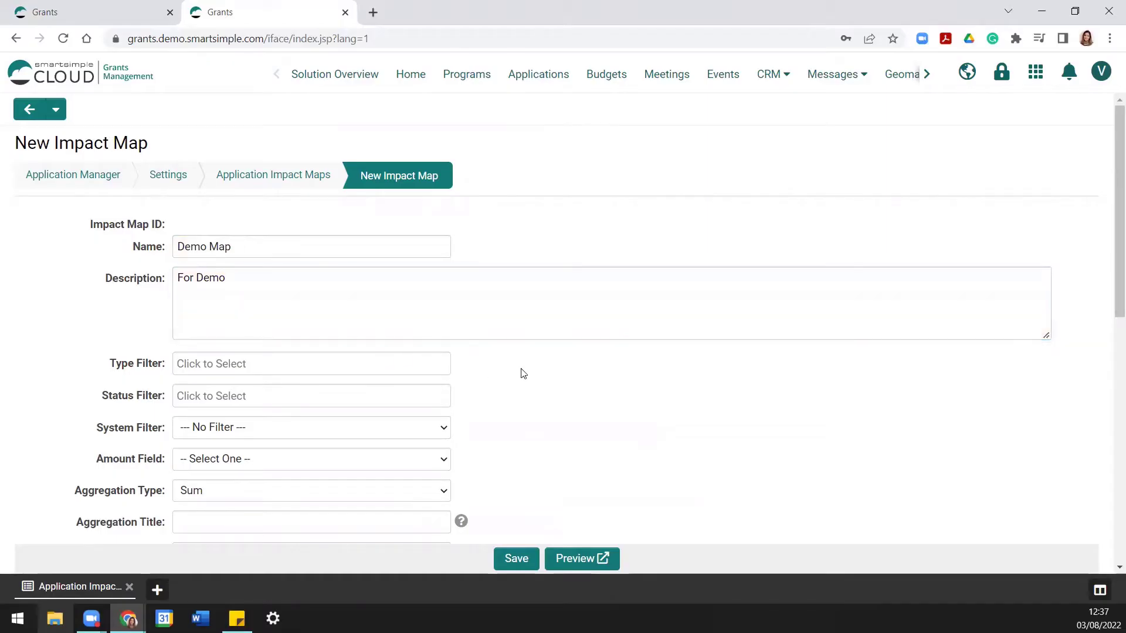
{"action": "scroll", "coordinate": [523, 373], "scroll_direction": "down", "scroll_amount": 1}
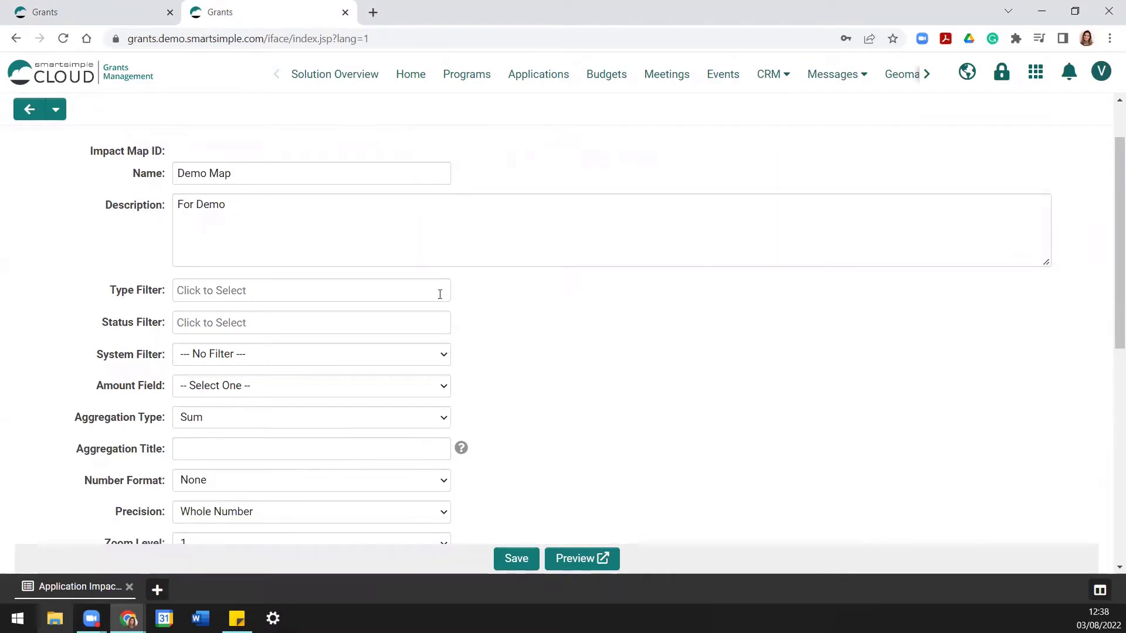
- Set the Type Filter to include all grant types
{"action": "left_click", "coordinate": [357, 292]}
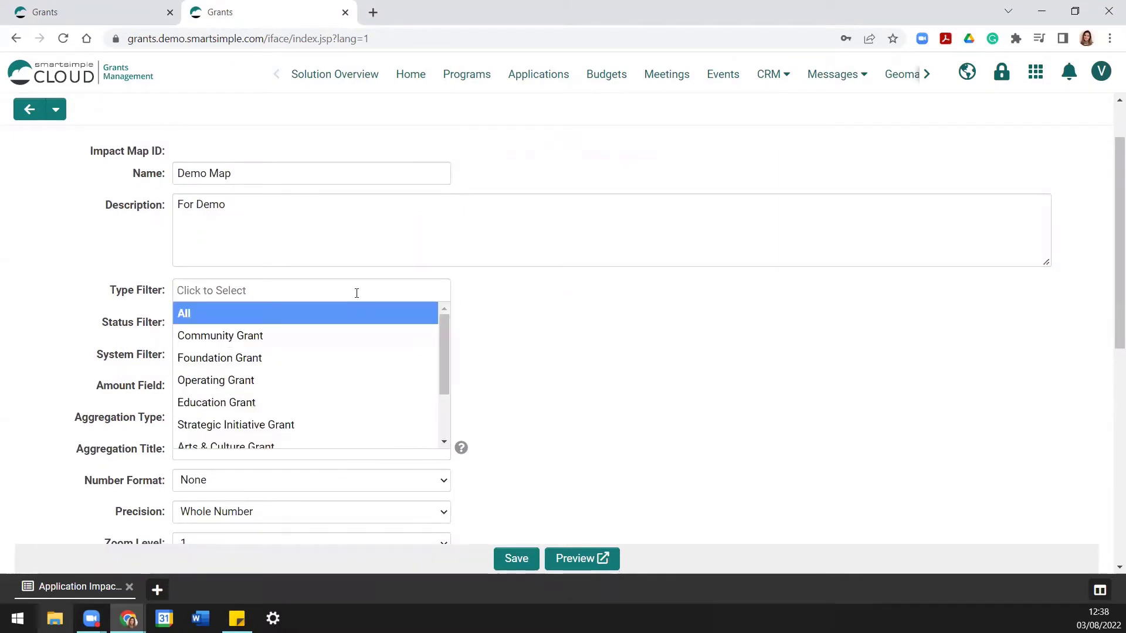
{"action": "left_click", "coordinate": [335, 342]}
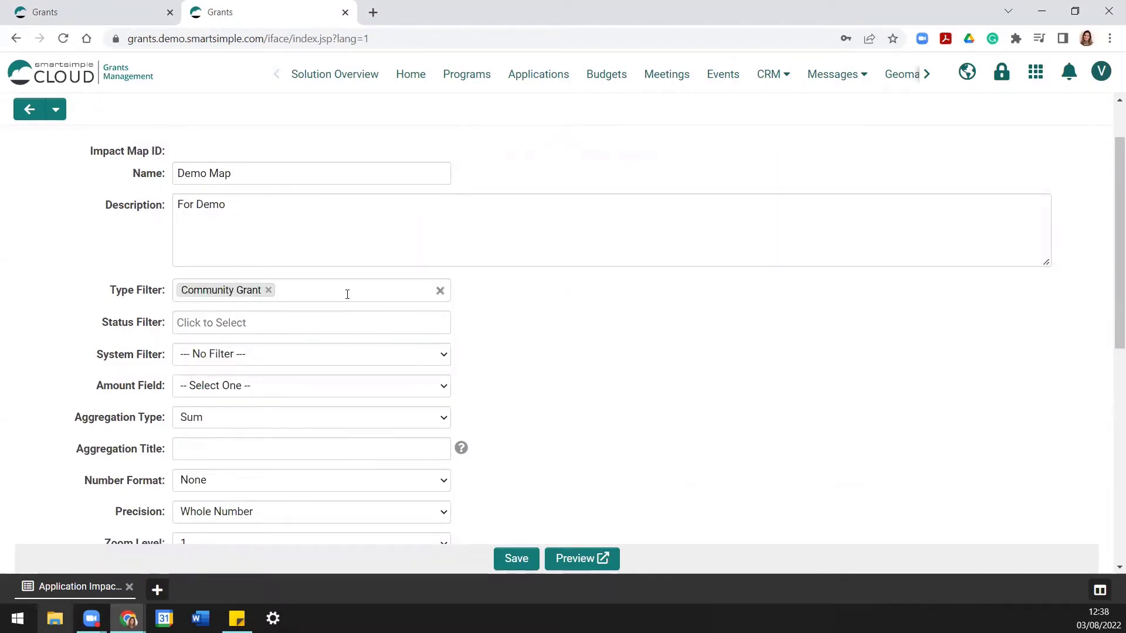
{"action": "left_click", "coordinate": [347, 294]}
{"action": "left_click", "coordinate": [260, 317]}
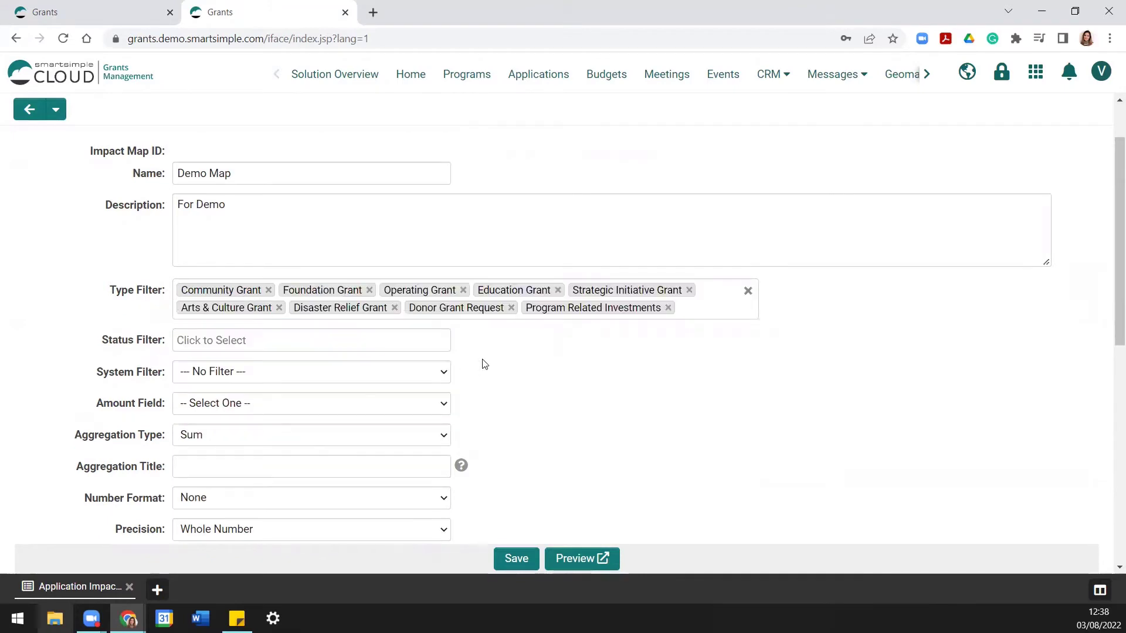
- Limit the Status Filter to LOI - Draft and LOI - Submitted
{"action": "left_click", "coordinate": [339, 344]}
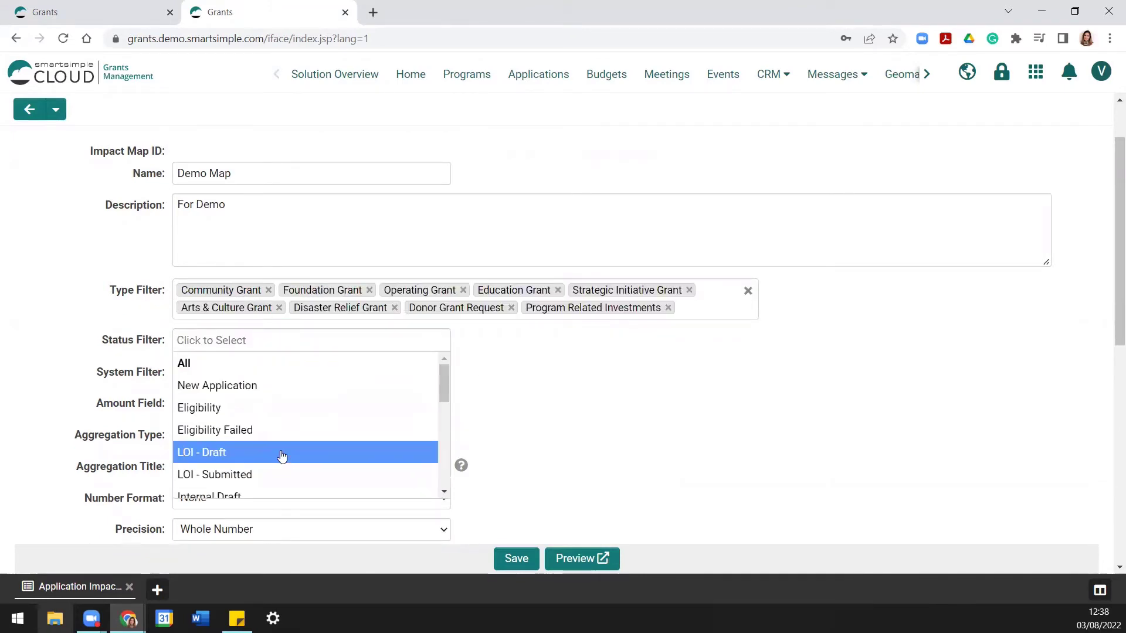
{"action": "left_click", "coordinate": [282, 456]}
{"action": "left_click", "coordinate": [308, 350]}
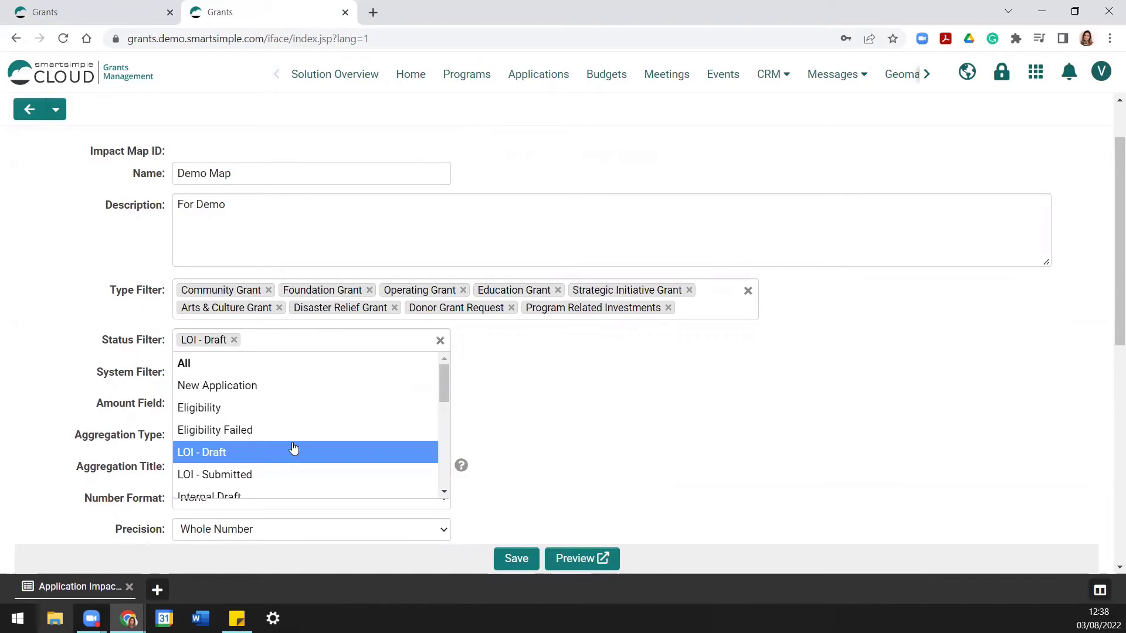
{"action": "left_click", "coordinate": [290, 473]}
{"action": "scroll", "coordinate": [547, 382], "scroll_direction": "down", "scroll_amount": 1}
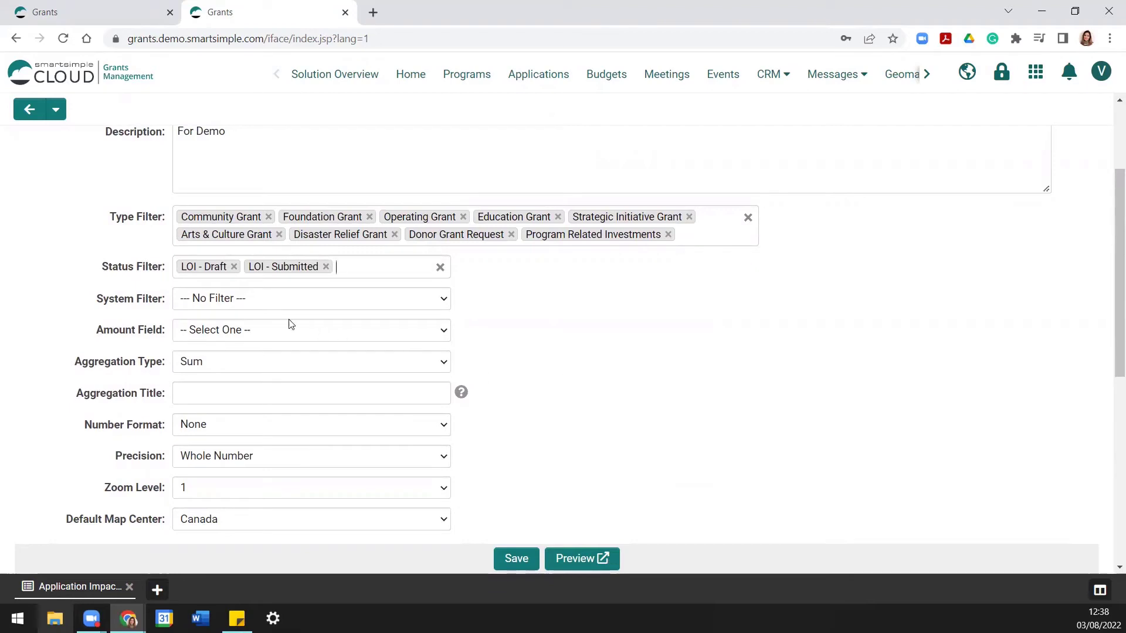
- Set the Demo Map's Amount Field to Awarded Amount
{"action": "left_click", "coordinate": [261, 333]}
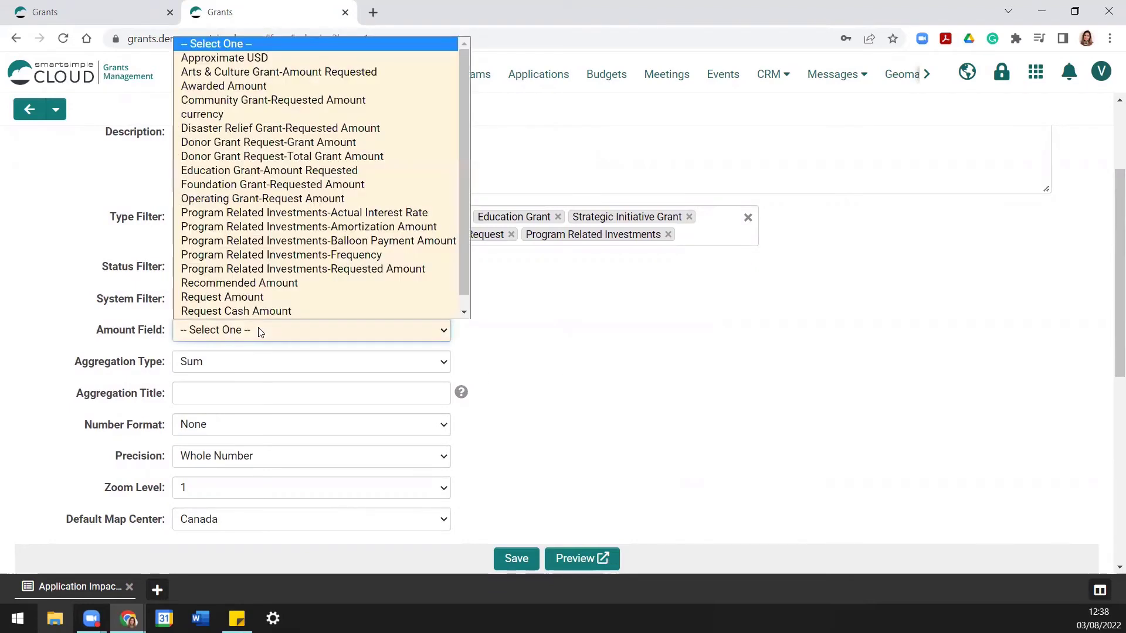
{"action": "left_click", "coordinate": [261, 91]}
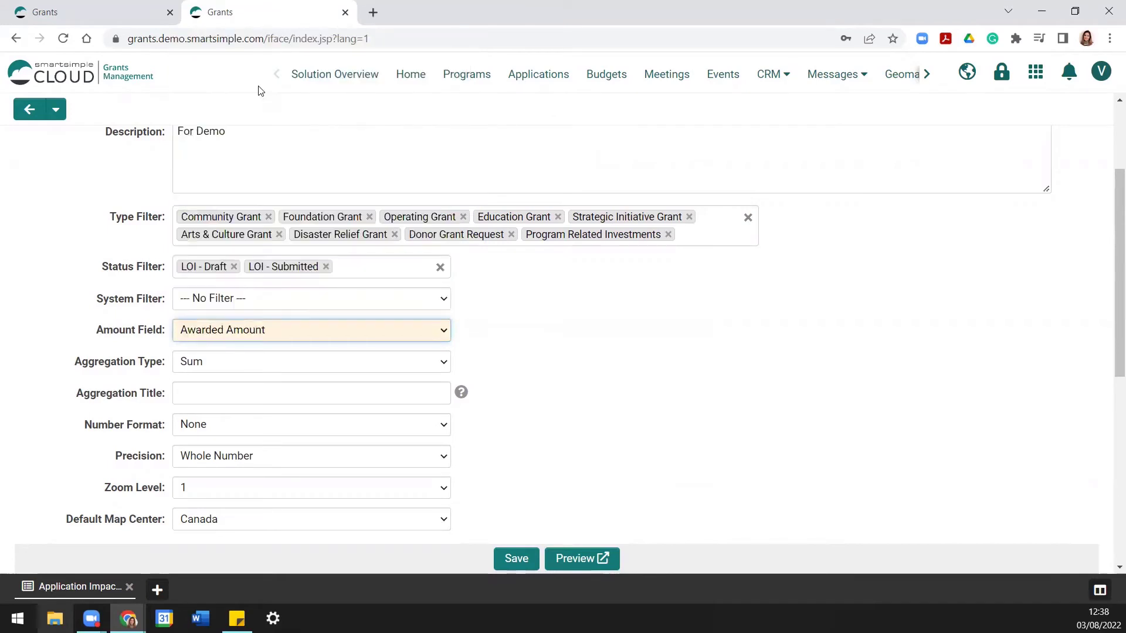
{"action": "left_click", "coordinate": [515, 320]}
{"action": "scroll", "coordinate": [516, 341], "scroll_direction": "down", "scroll_amount": 1}
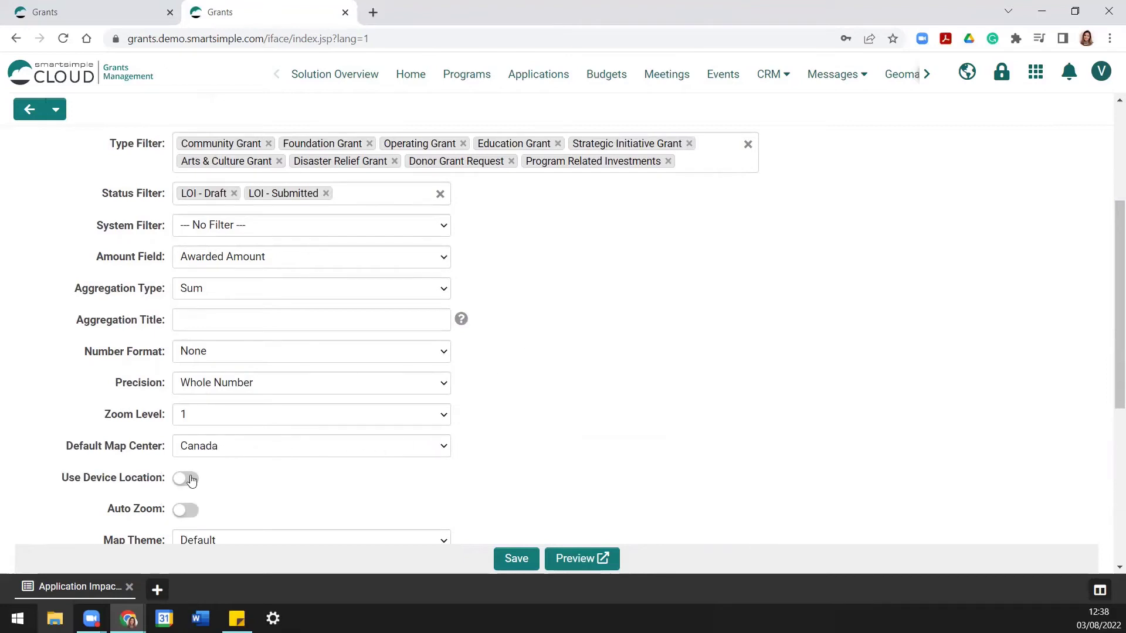
- Turn on Auto Zoom and keep the Default map theme
{"action": "left_click", "coordinate": [186, 511]}
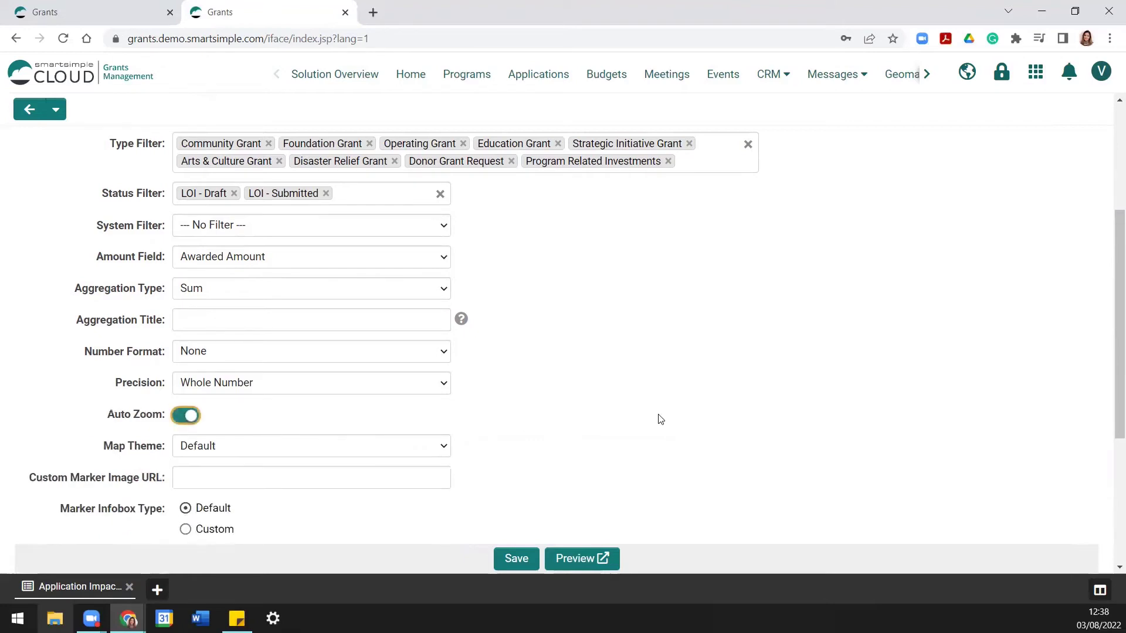
{"action": "scroll", "coordinate": [599, 428], "scroll_direction": "down", "scroll_amount": 2}
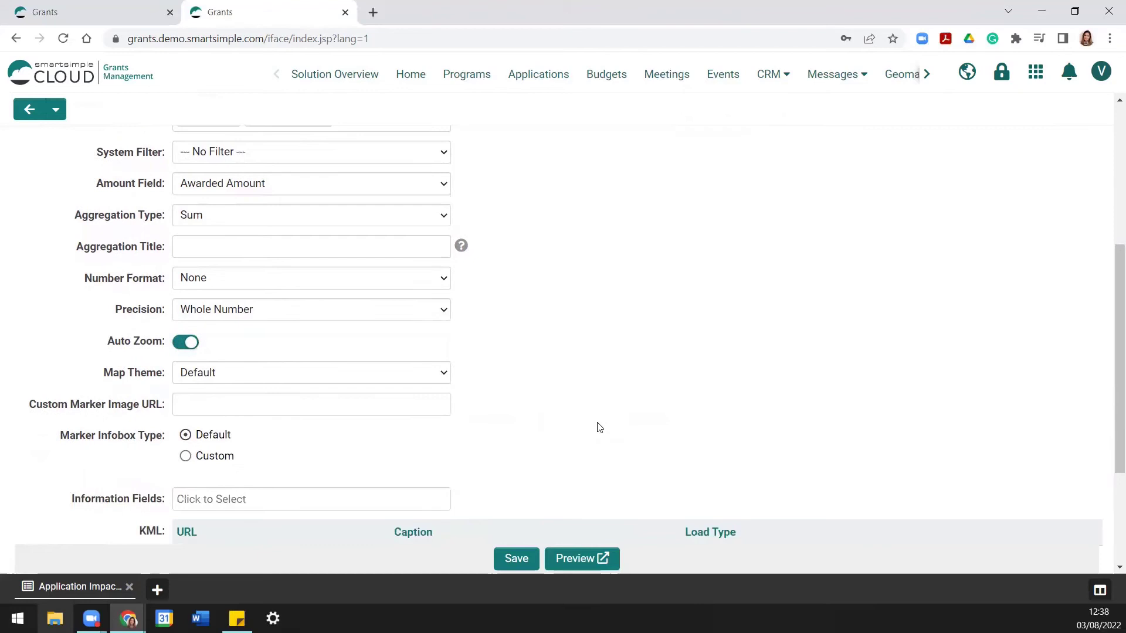
{"action": "left_click", "coordinate": [319, 377]}
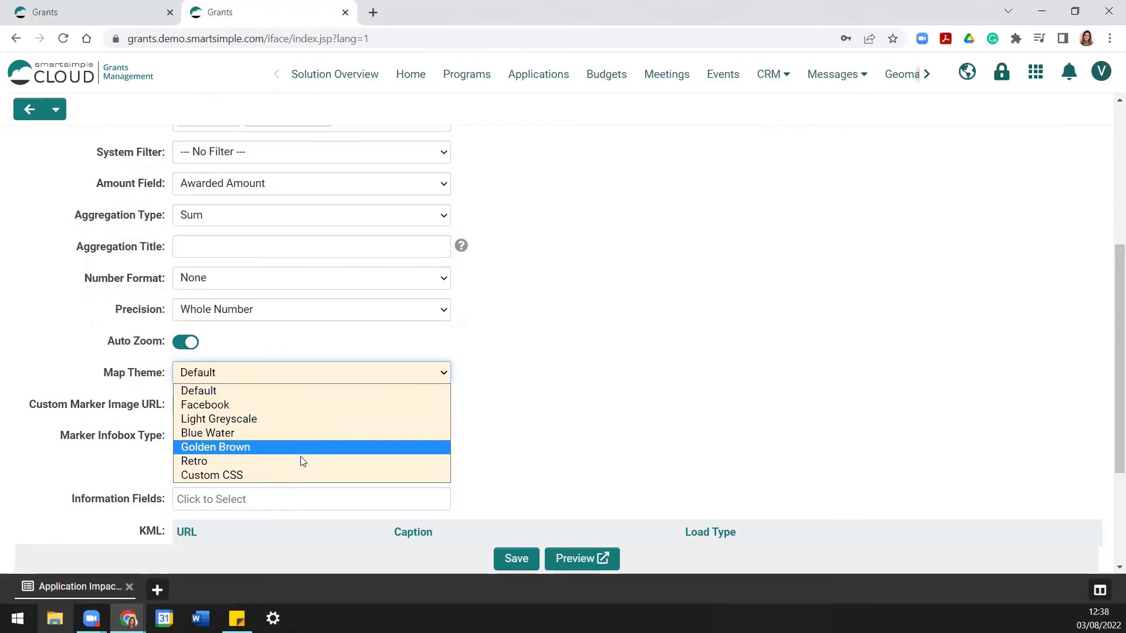
{"action": "left_click", "coordinate": [551, 390]}
{"action": "scroll", "coordinate": [103, 338], "scroll_direction": "down", "scroll_amount": 1}
- Add Application Name and Awarded Amount as the marker Information Fields
{"action": "left_click", "coordinate": [190, 329]}
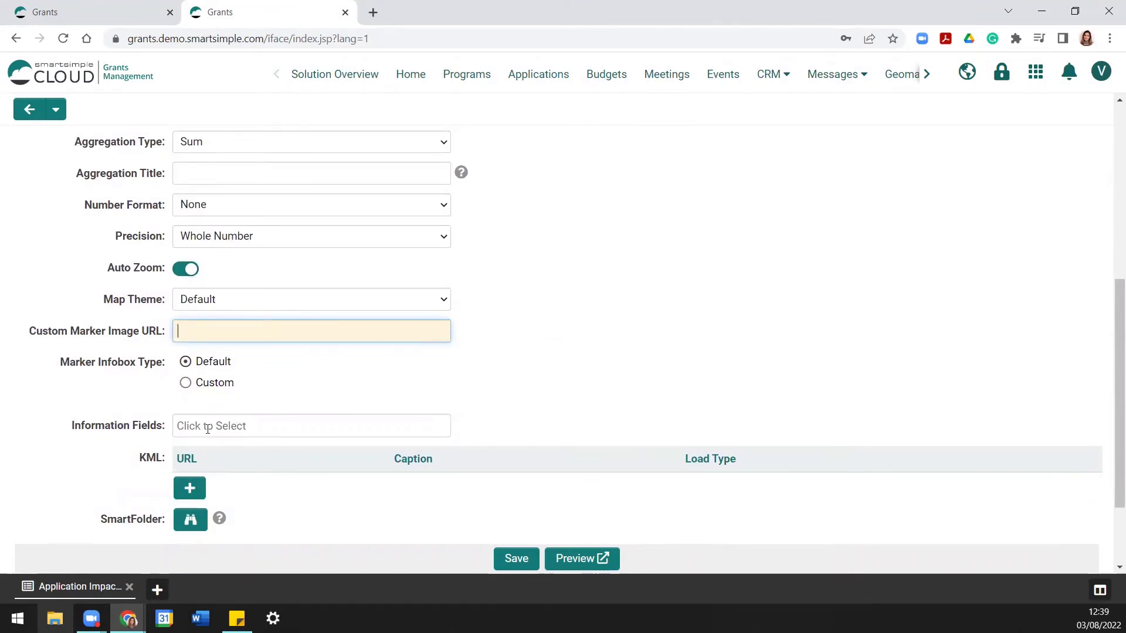
{"action": "left_click", "coordinate": [275, 426]}
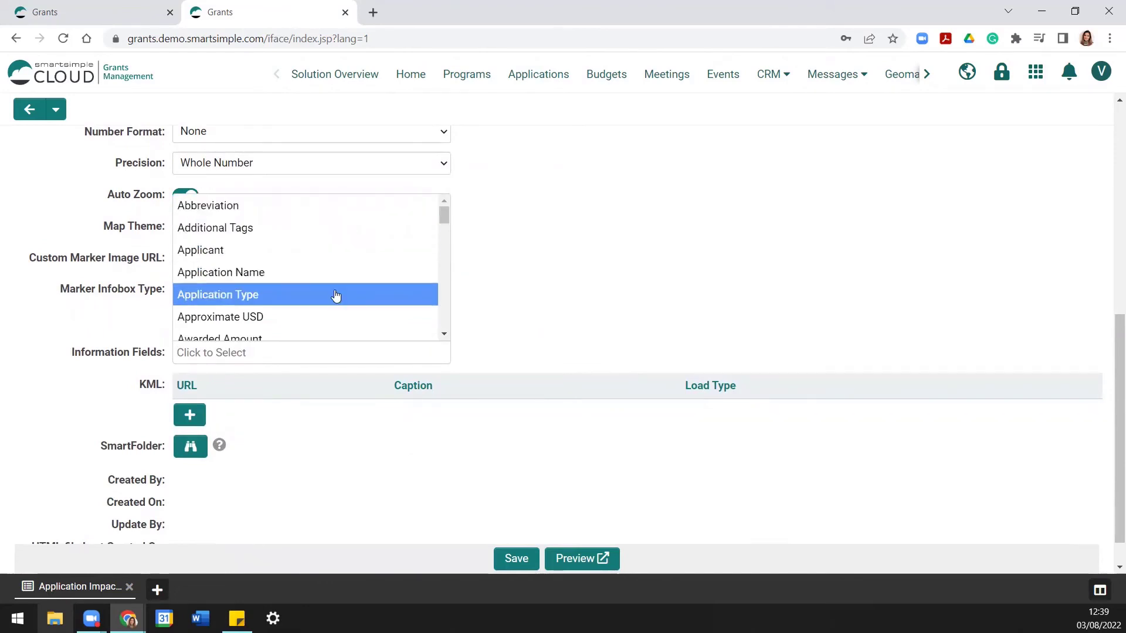
{"action": "left_click", "coordinate": [328, 274]}
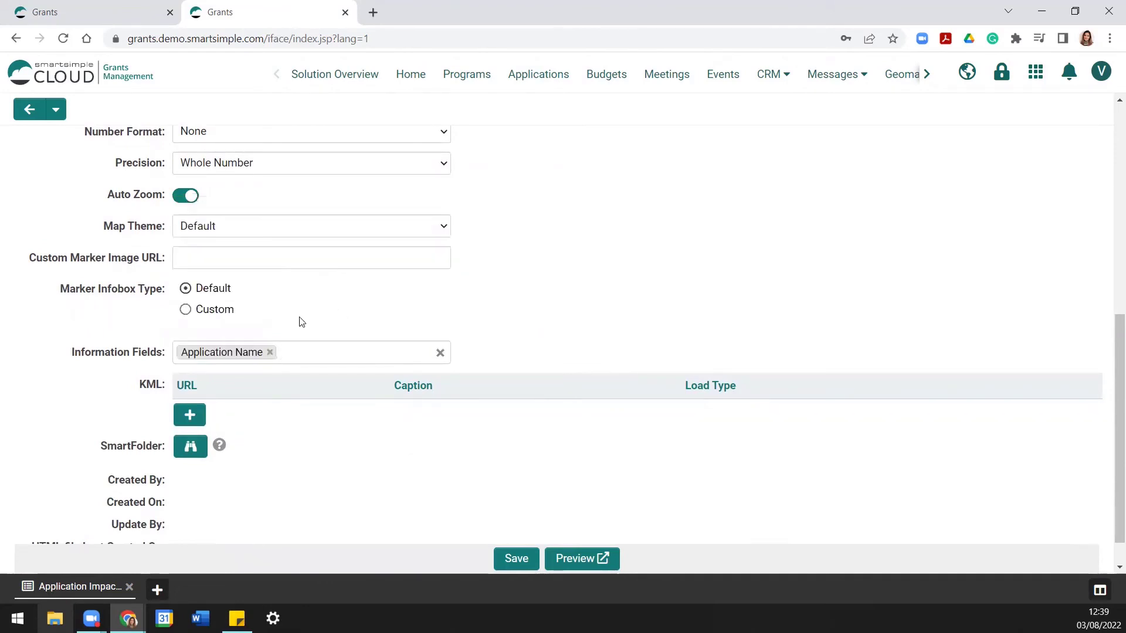
{"action": "left_click", "coordinate": [310, 354]}
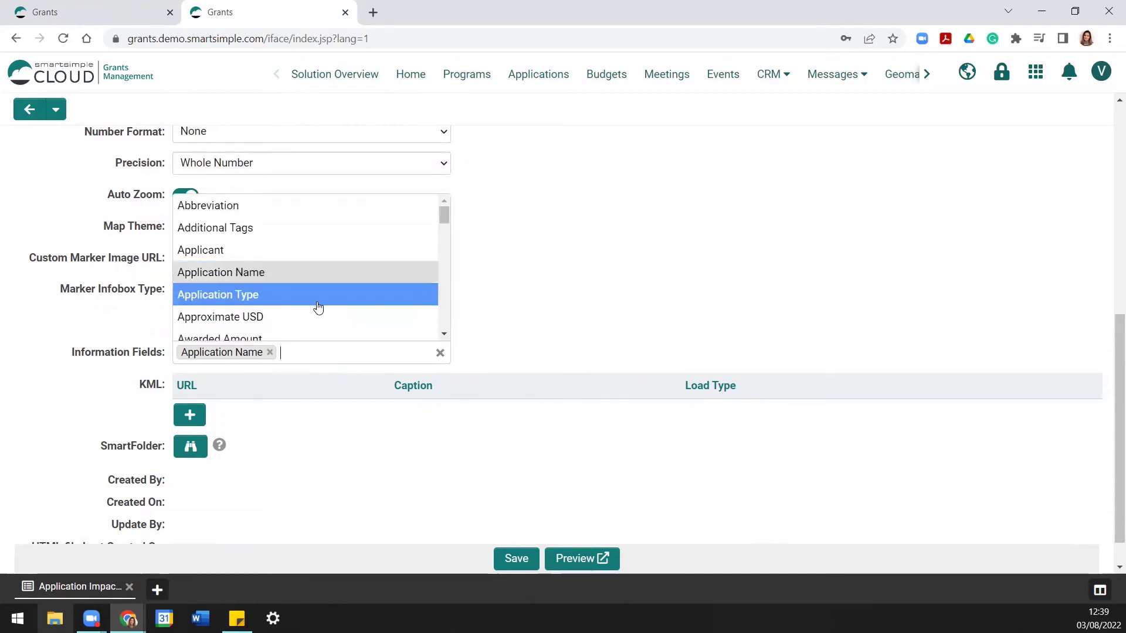
{"action": "scroll", "coordinate": [304, 304], "scroll_direction": "down", "scroll_amount": 1}
{"action": "left_click", "coordinate": [279, 269]}
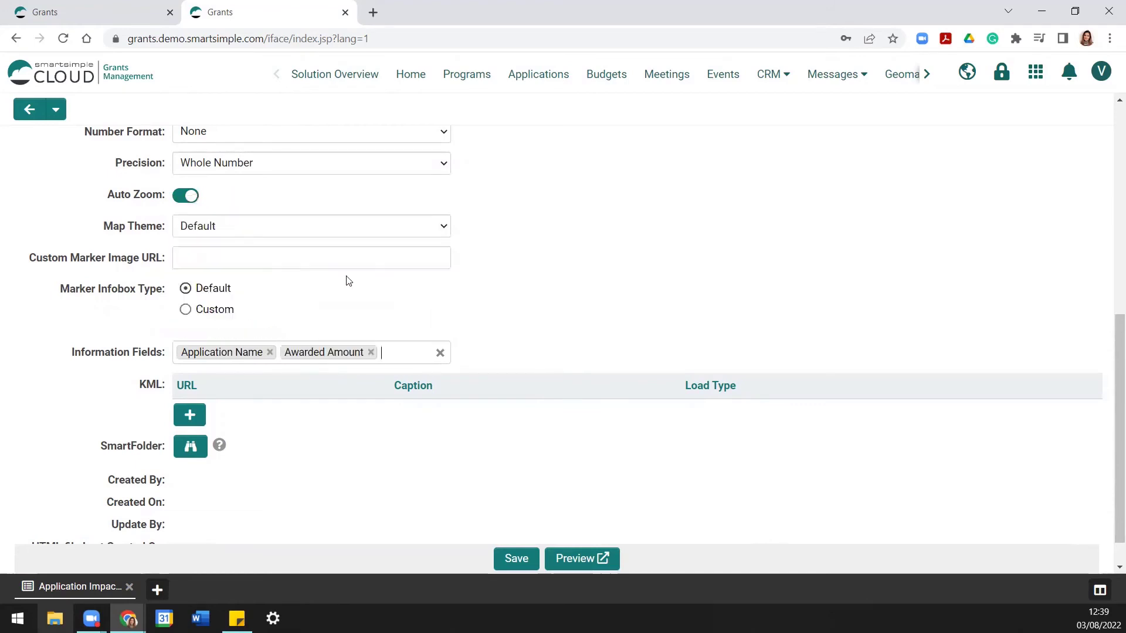
{"action": "scroll", "coordinate": [568, 295], "scroll_direction": "down", "scroll_amount": 1}
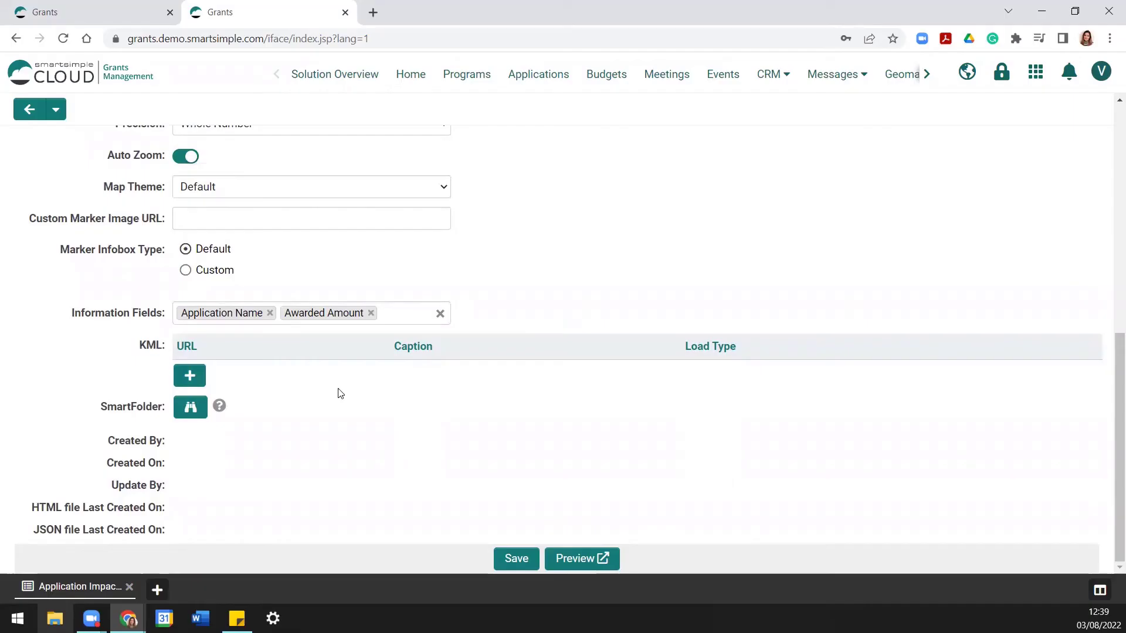
- Set the SmartFolder to Impact Maps and save the Demo Map record
{"action": "left_click", "coordinate": [183, 410]}
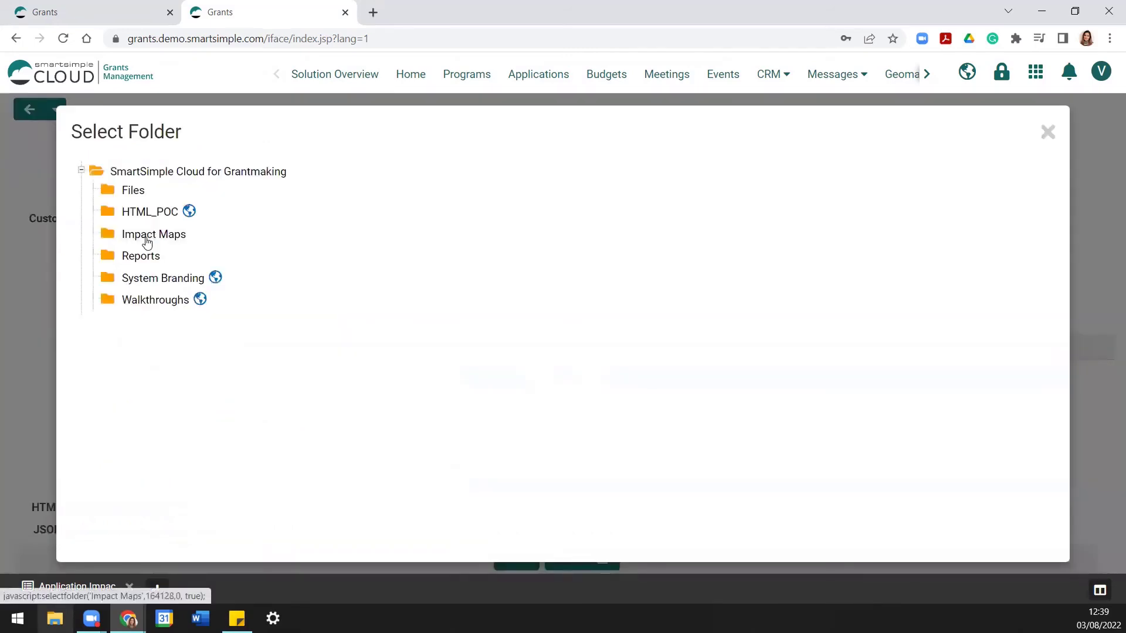
{"action": "left_click", "coordinate": [147, 241]}
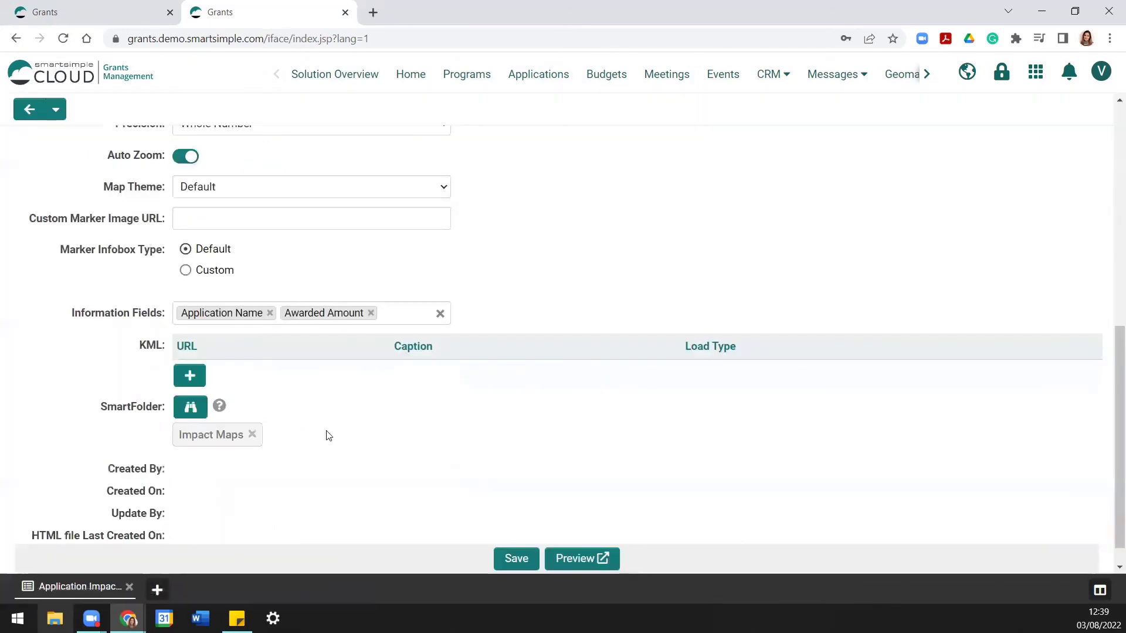
{"action": "scroll", "coordinate": [328, 436], "scroll_direction": "down", "scroll_amount": 1}
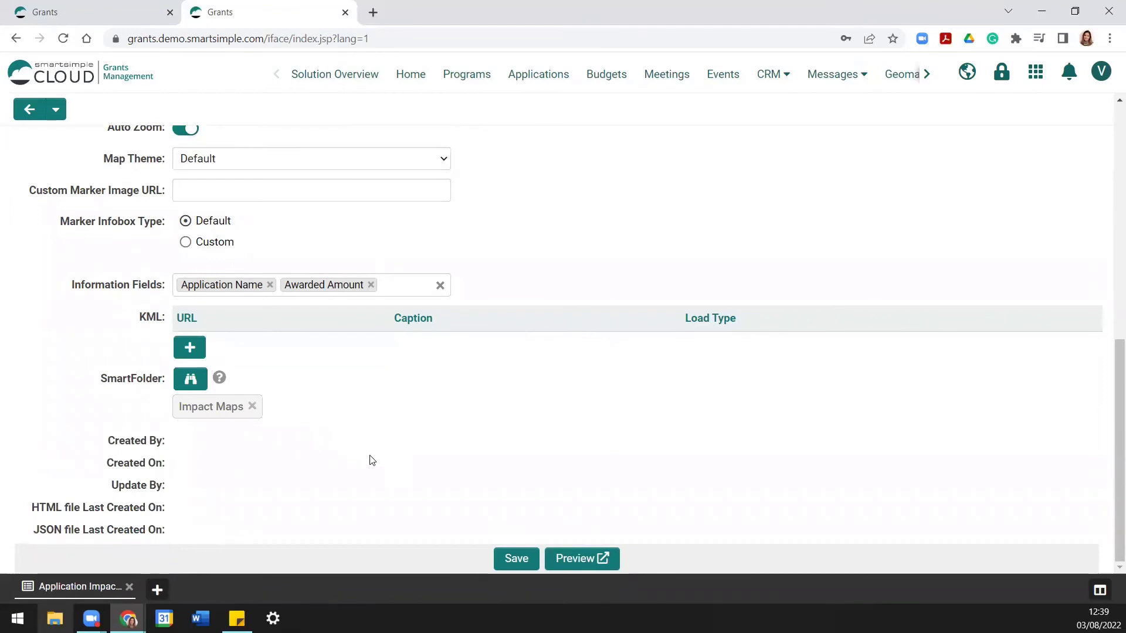
{"action": "left_click", "coordinate": [519, 562]}
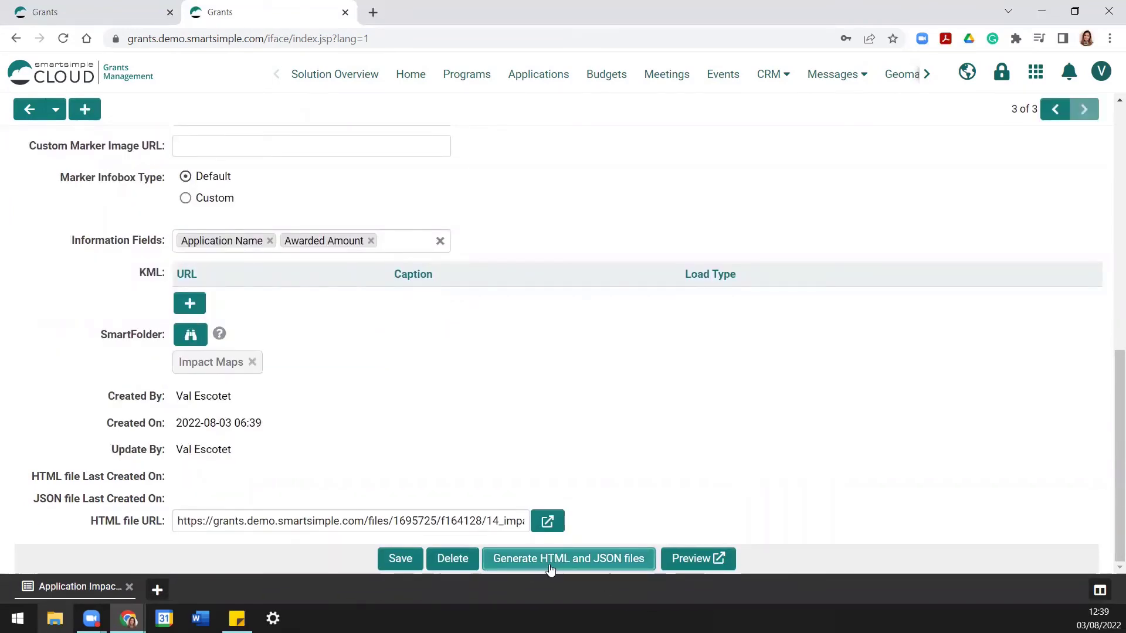
- Generate the HTML and JSON files, select the HTML URL path, then open Geomapping > Grants
{"action": "left_click", "coordinate": [550, 567]}
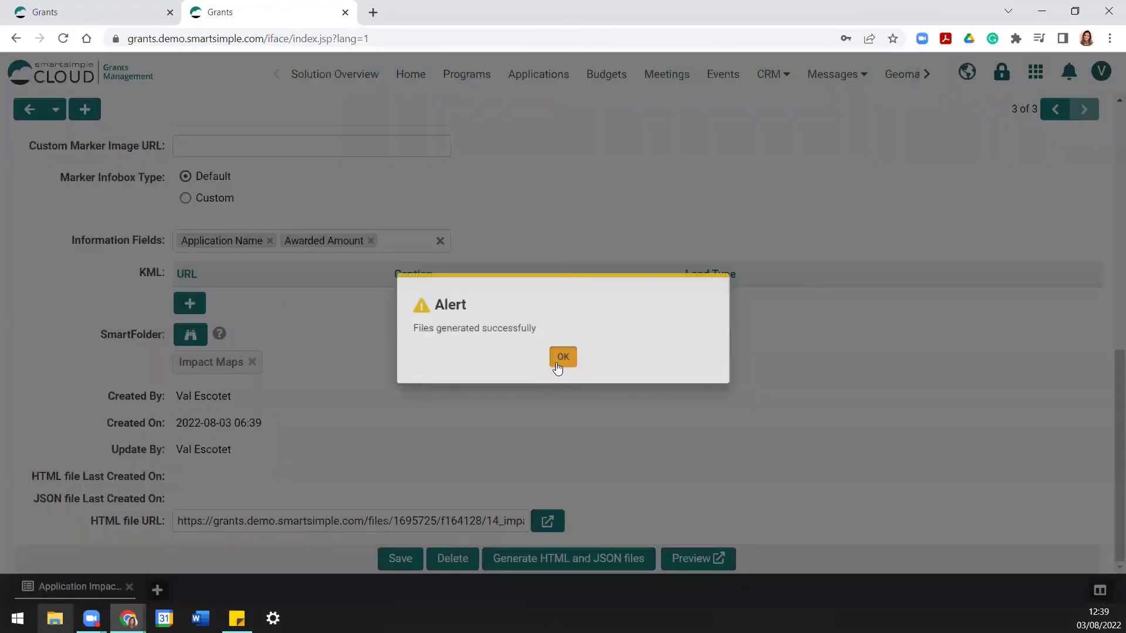
{"action": "left_click", "coordinate": [558, 367]}
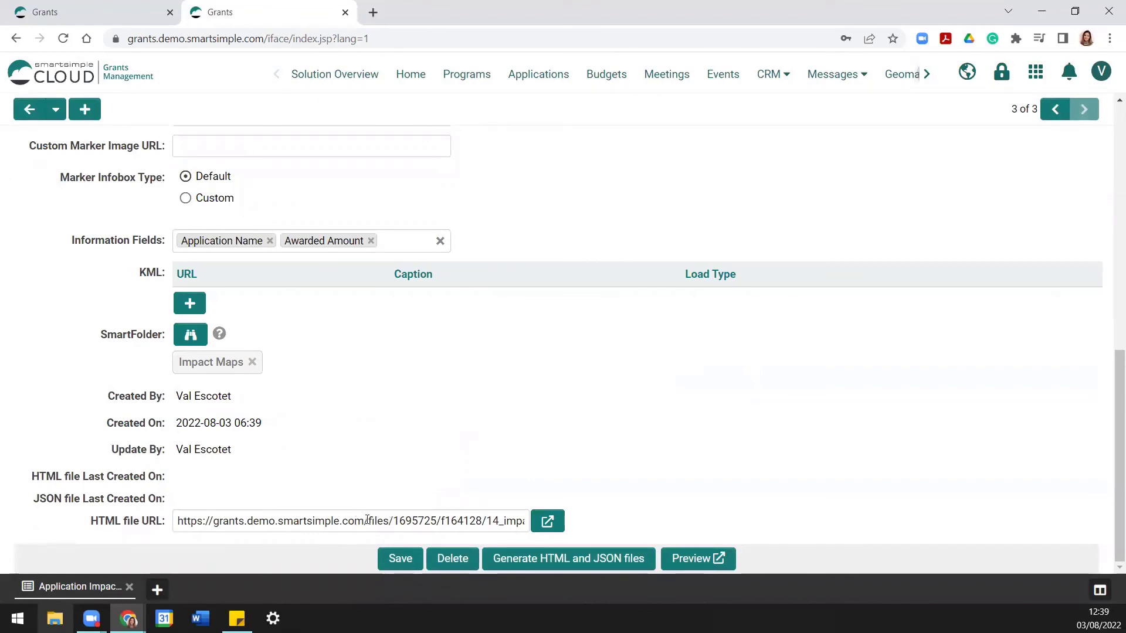
{"action": "left_click_drag", "start_coordinate": [367, 520], "coordinate": [630, 523]}
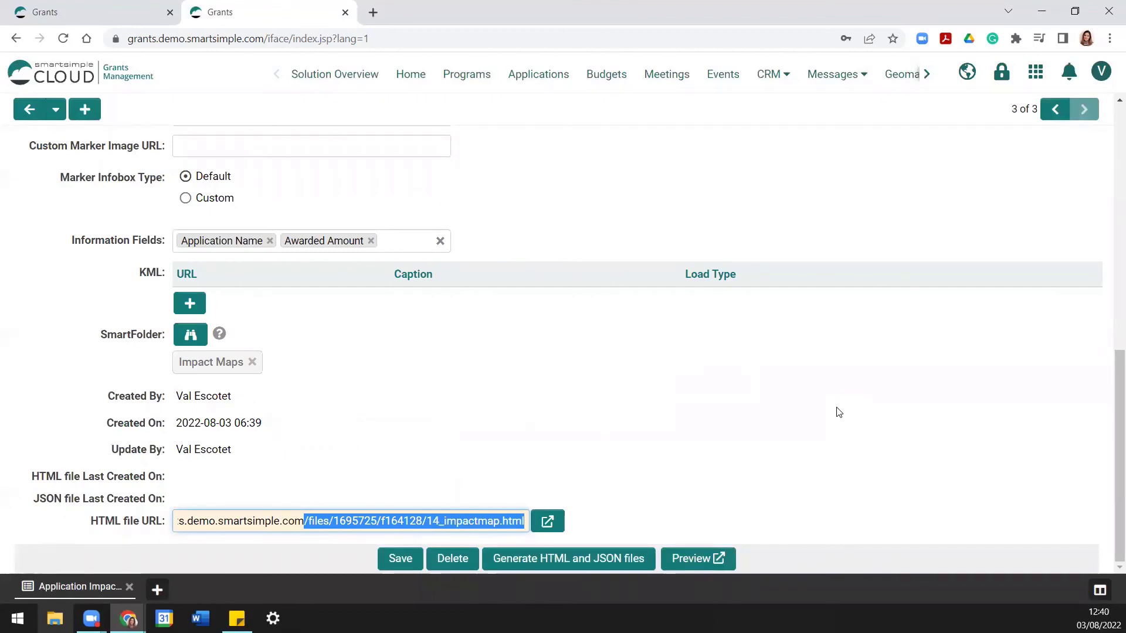
{"action": "left_click", "coordinate": [595, 75]}
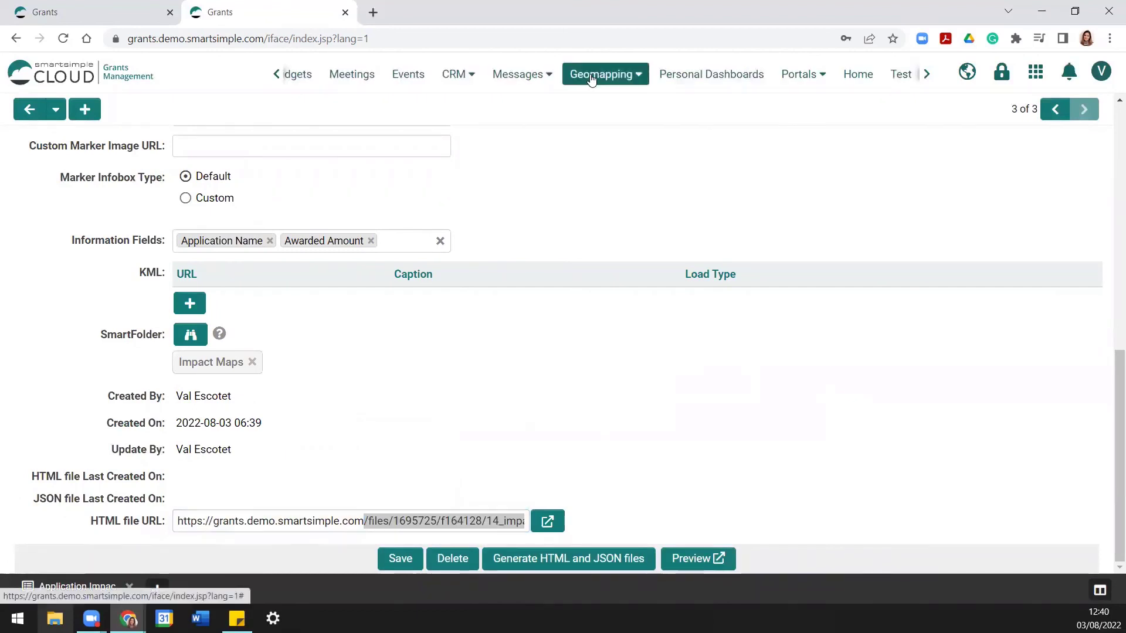
{"action": "left_click", "coordinate": [593, 123]}
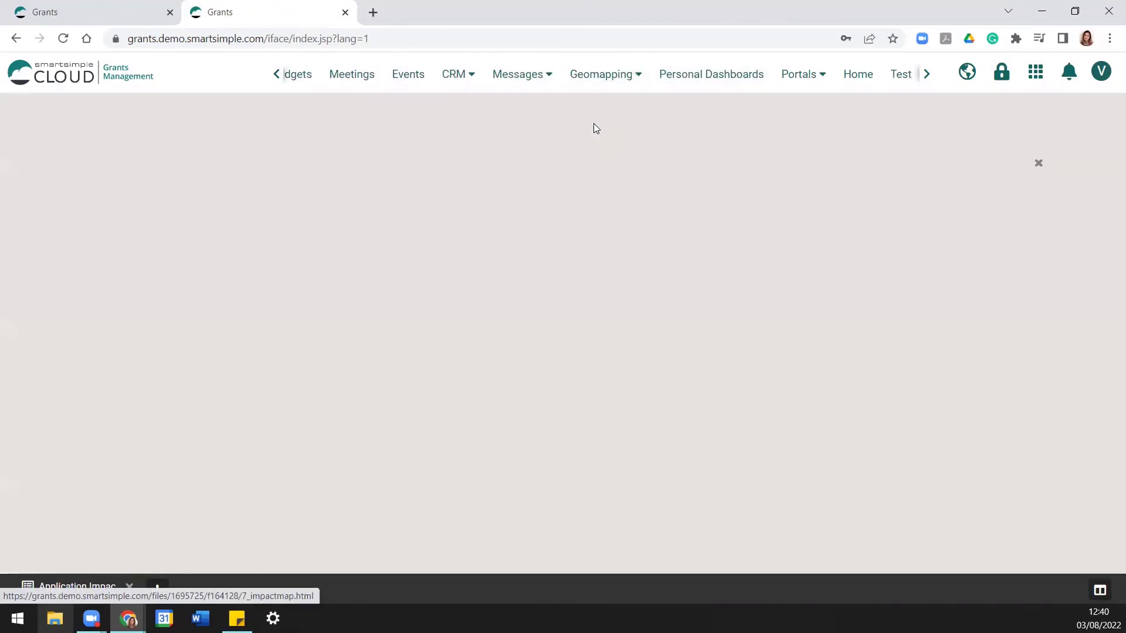